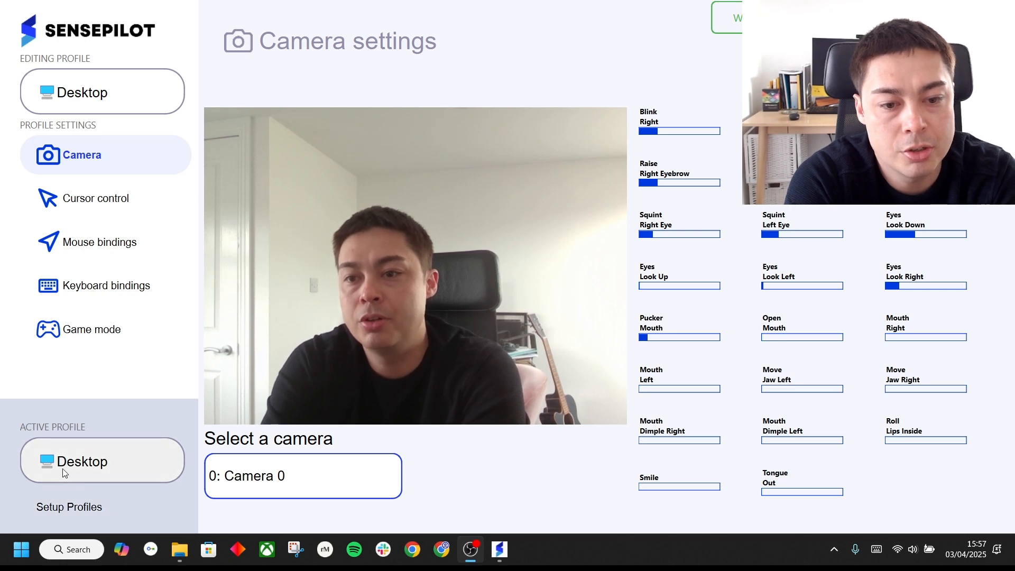
click(91, 473)
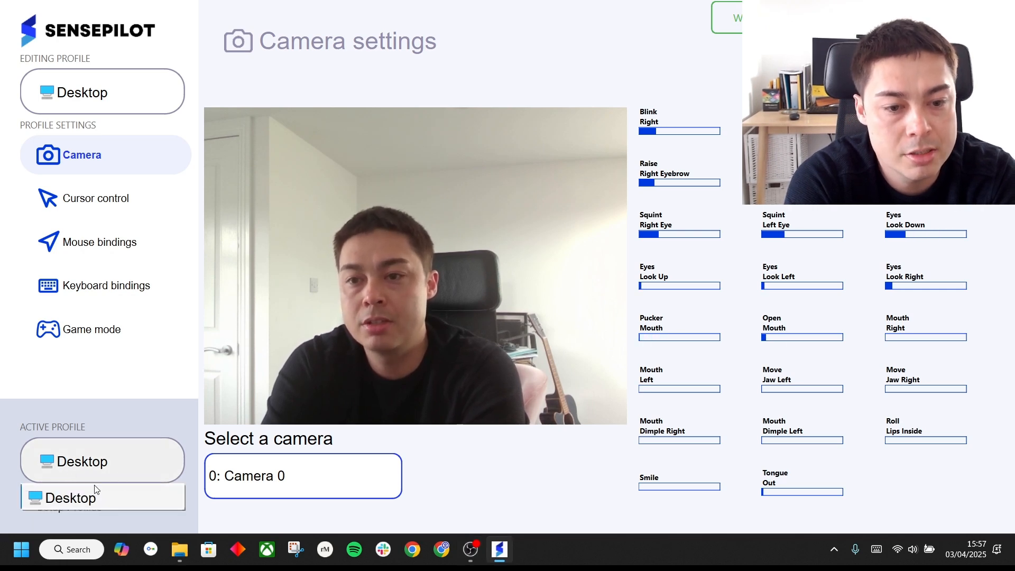
click(108, 389)
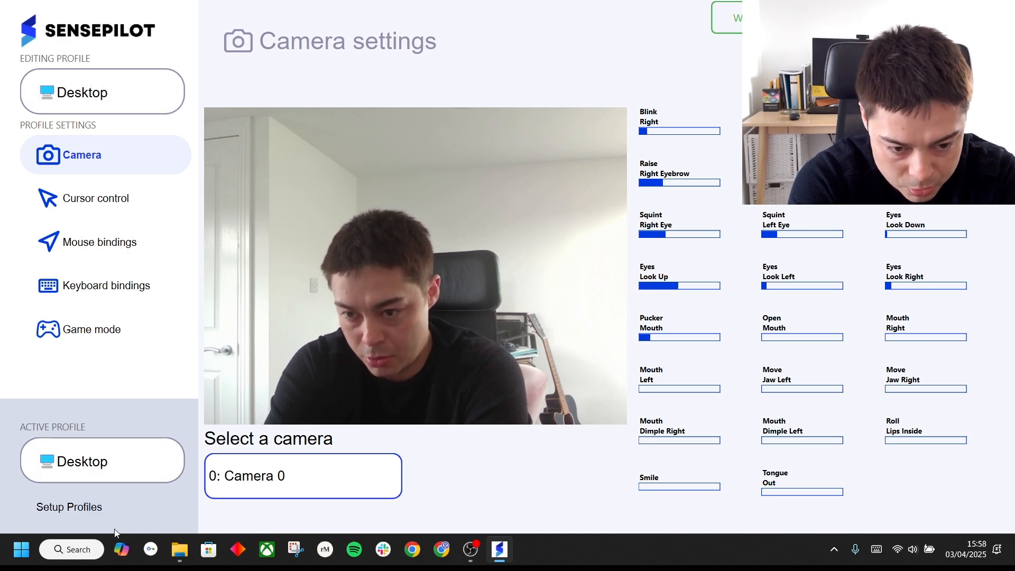
Create a new profile named "Racing game" with a red car emoji in front of the name
click(114, 507)
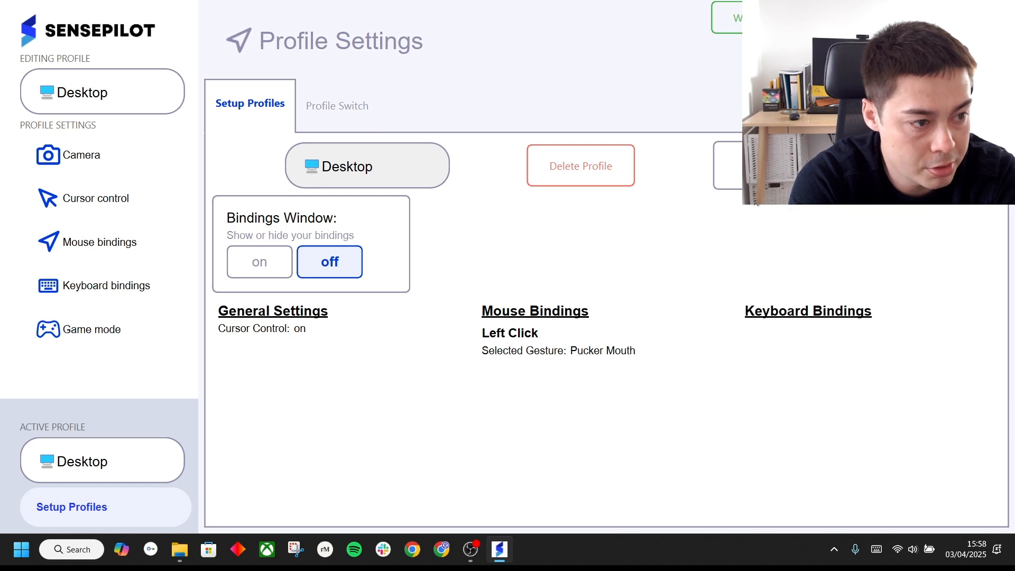
click(728, 165)
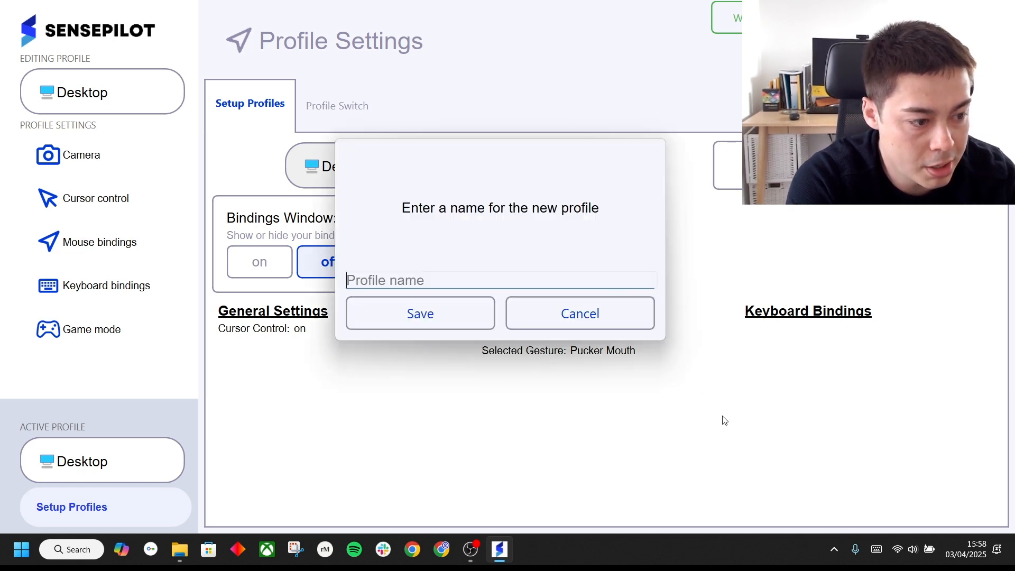
click(875, 549)
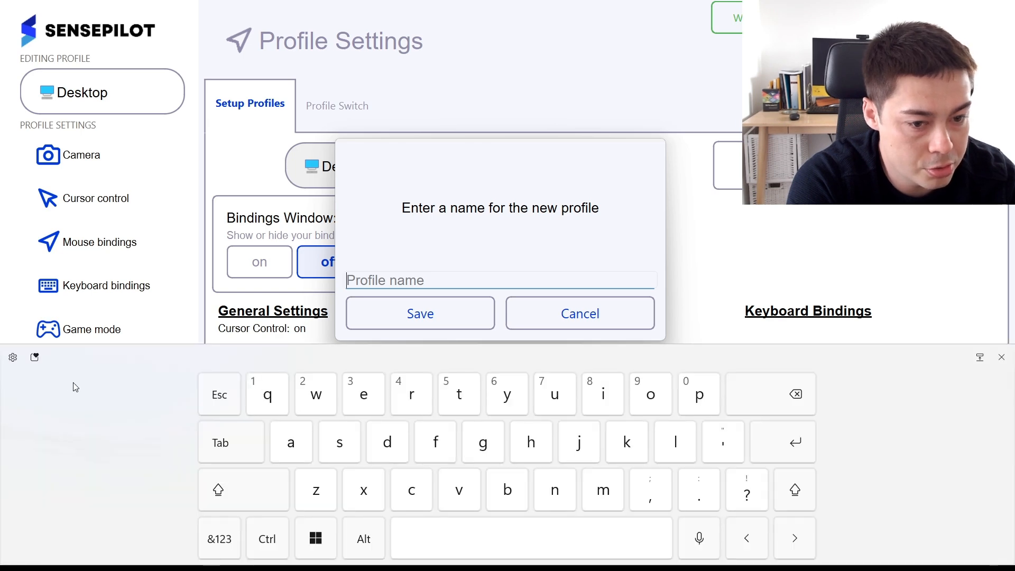
click(35, 358)
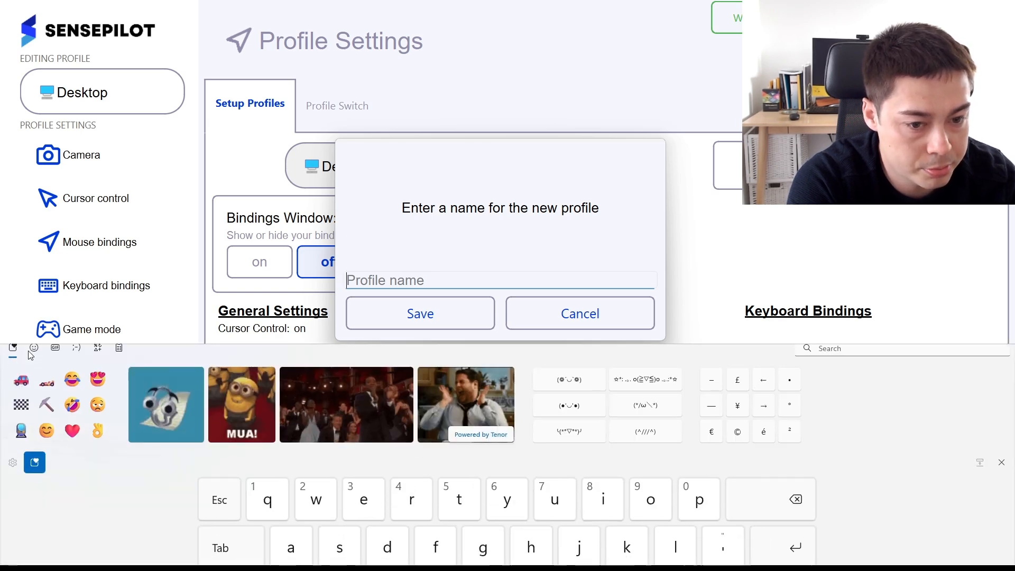
click(21, 389)
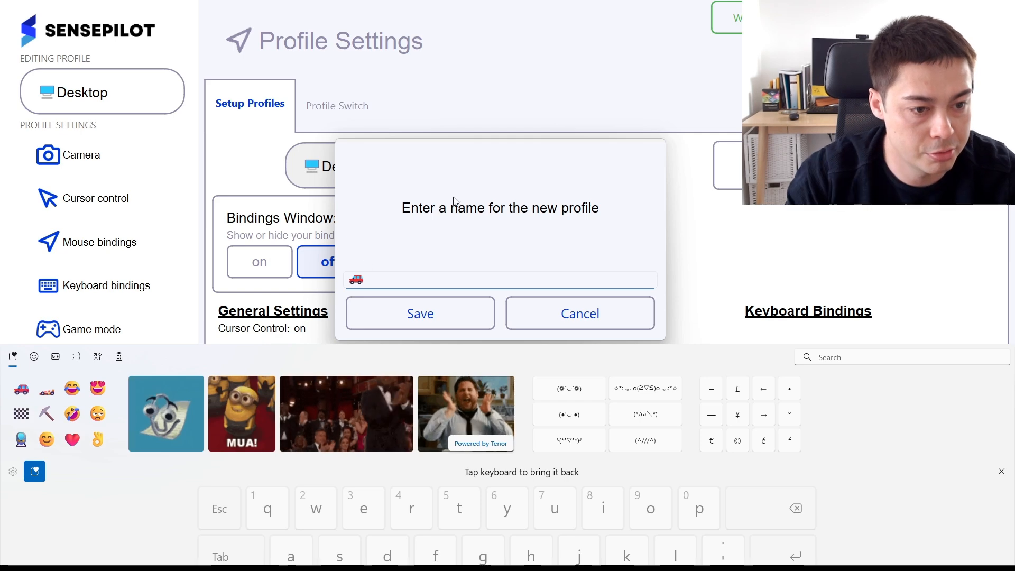
text(Racing game)
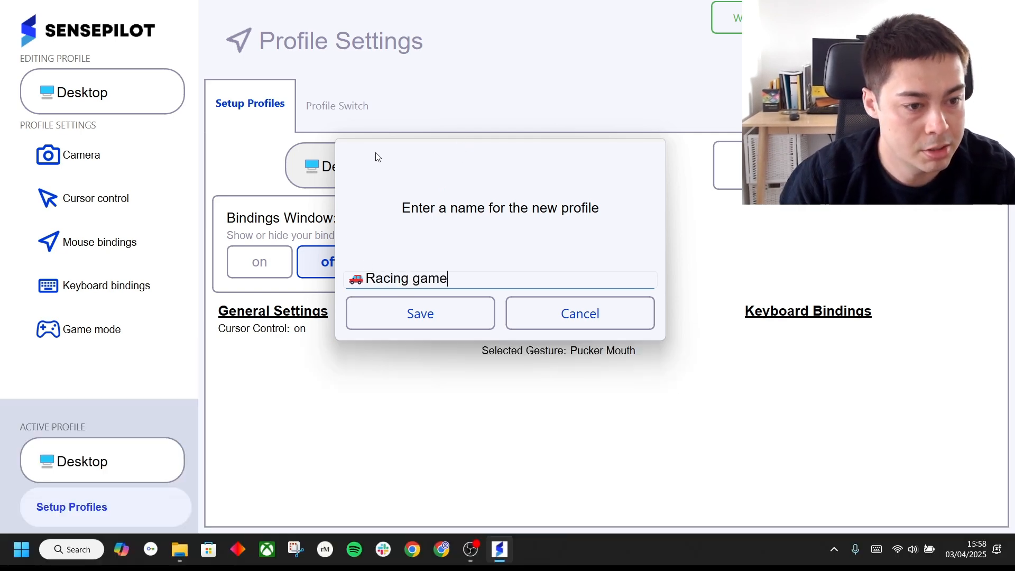
click(444, 320)
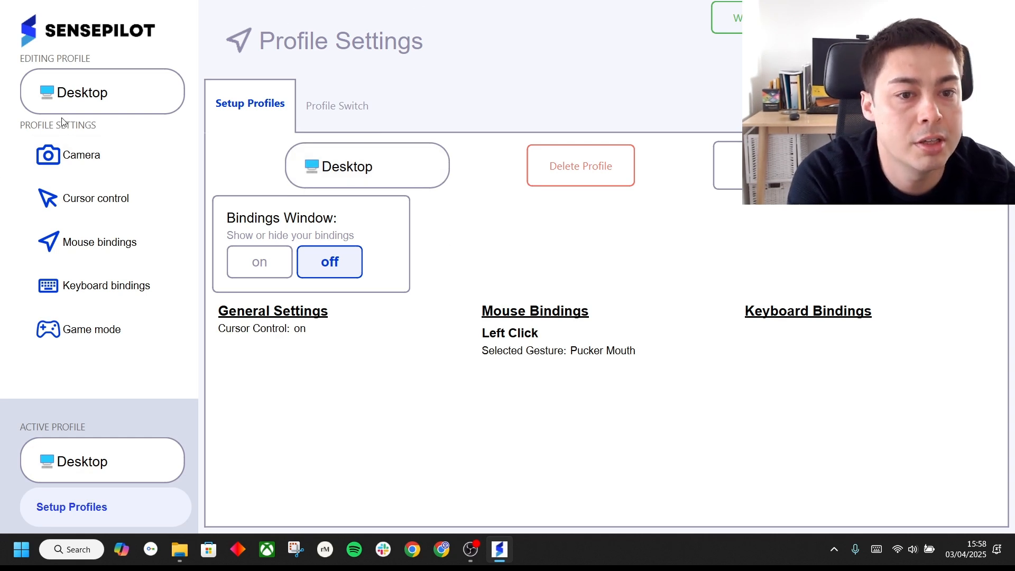
Choose Racing game as the profile being edited and turn on its head-tracking cursor control
click(66, 105)
click(85, 153)
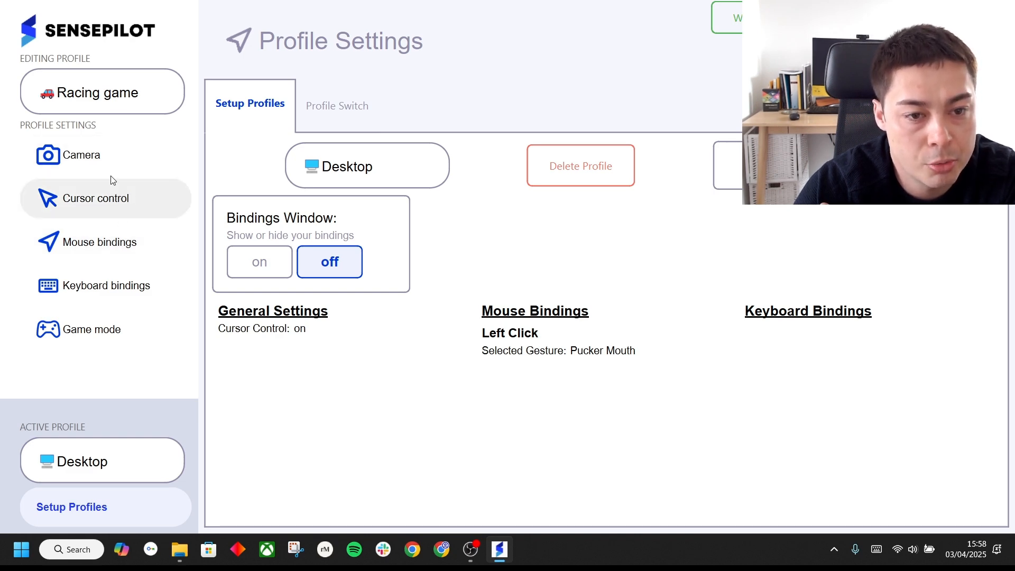
click(109, 209)
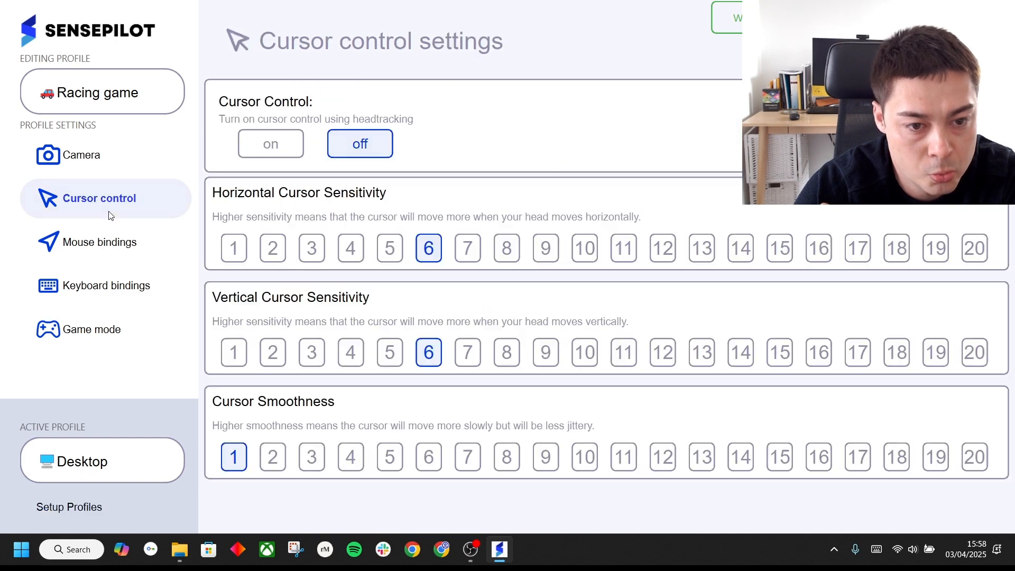
click(281, 153)
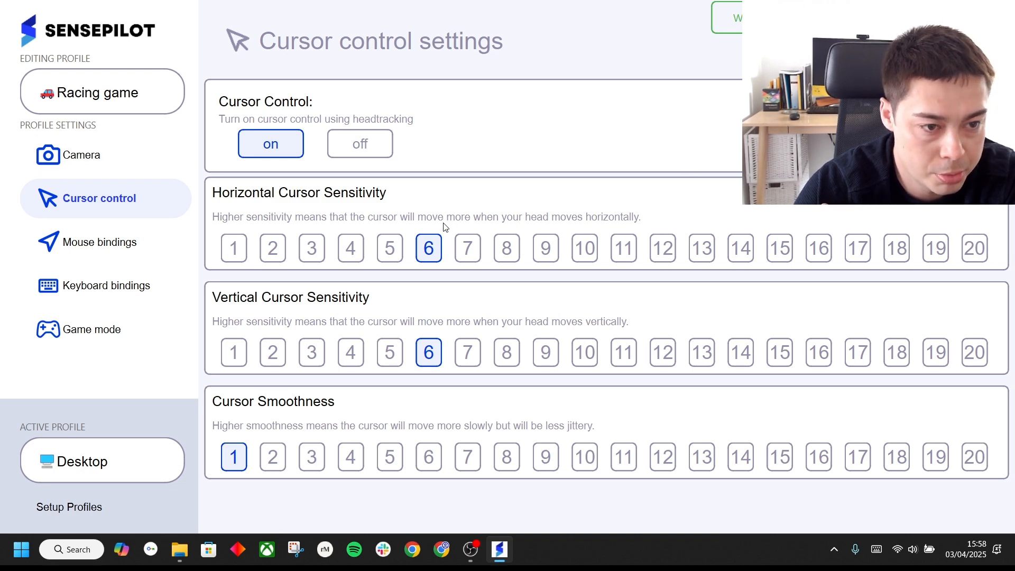
Add a keyboard binding for the w key to the Racing game profile and assign it the Raise Right Eyebrow gesture
click(122, 234)
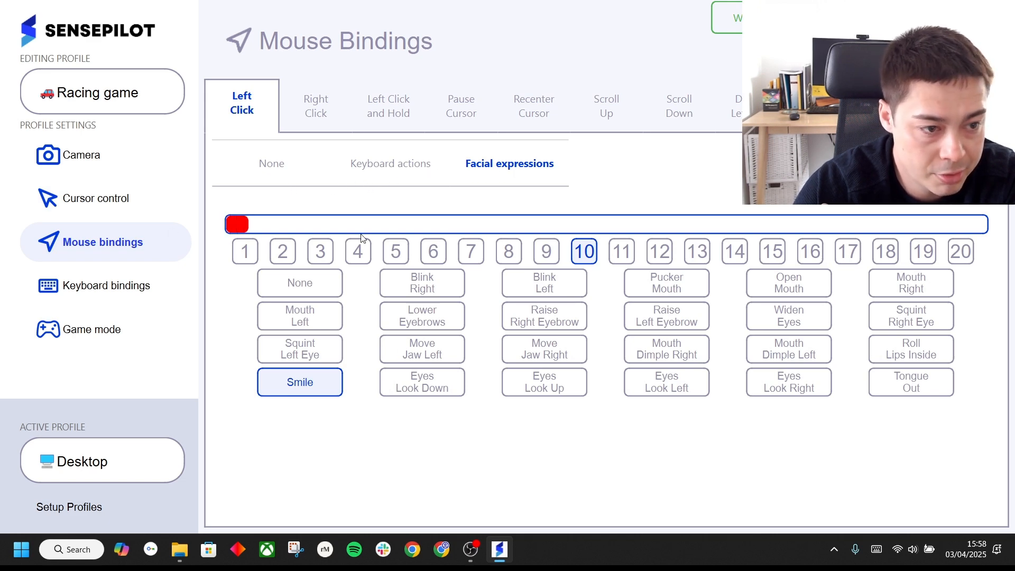
click(111, 286)
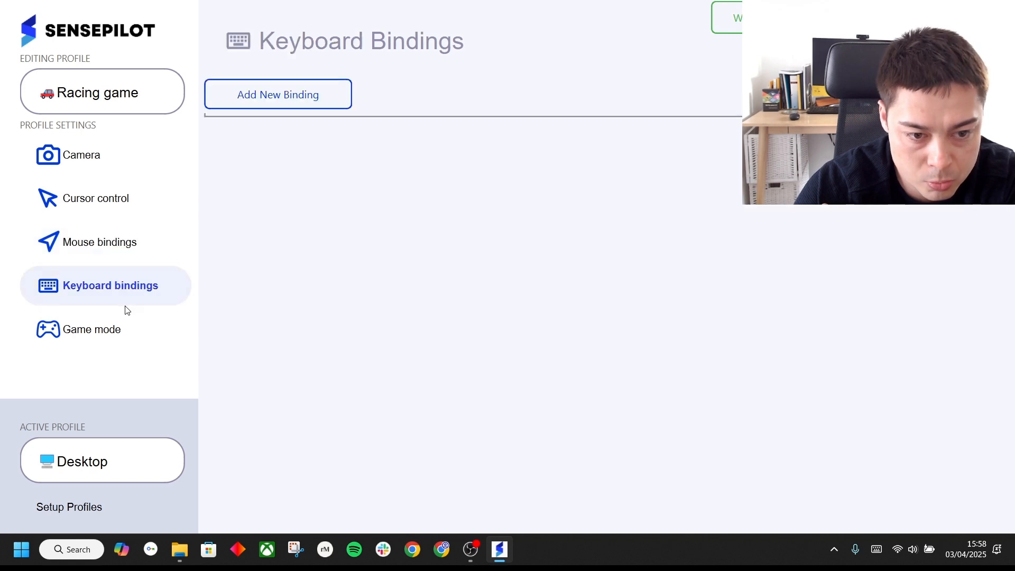
click(280, 101)
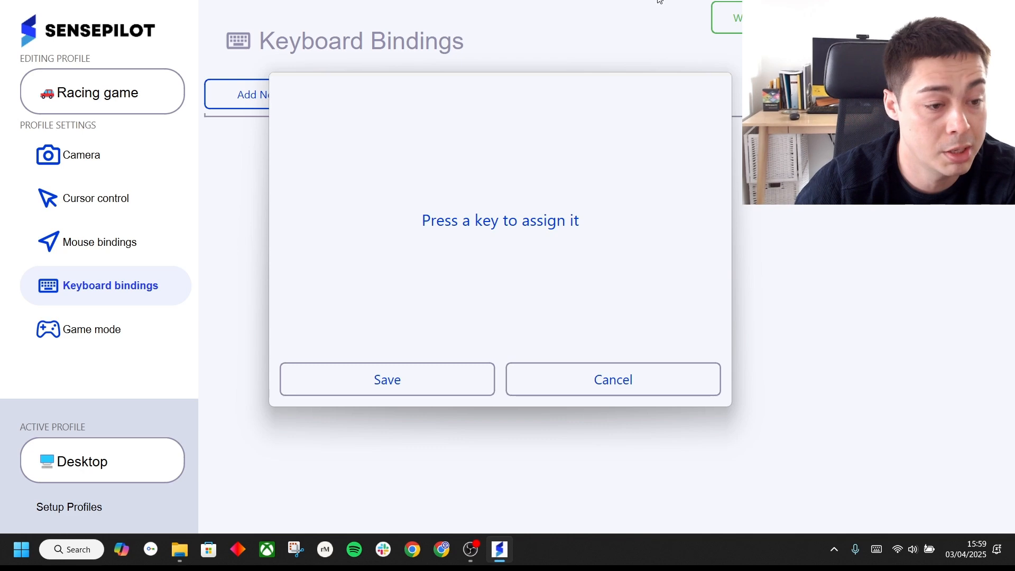
key(w)
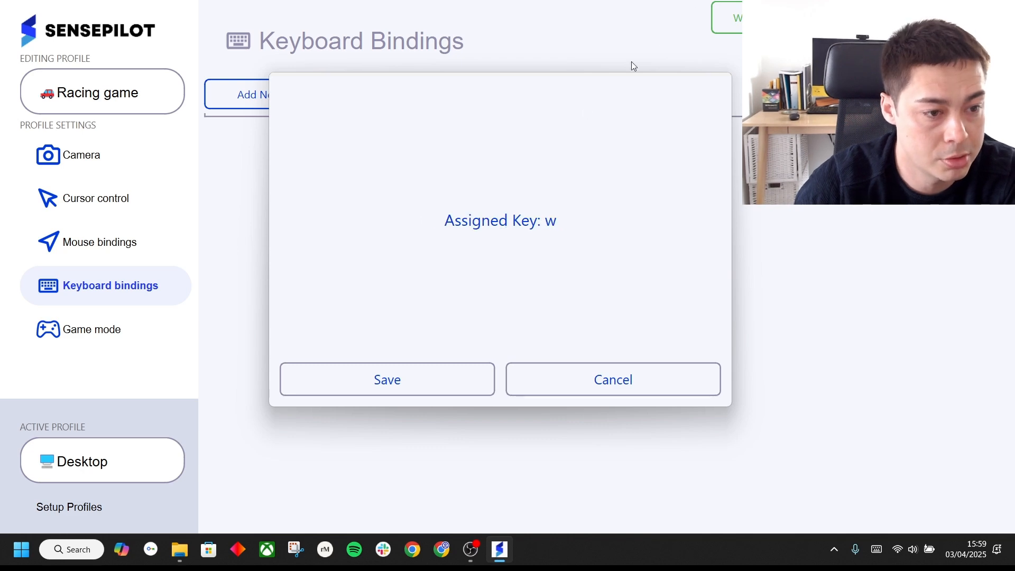
click(401, 396)
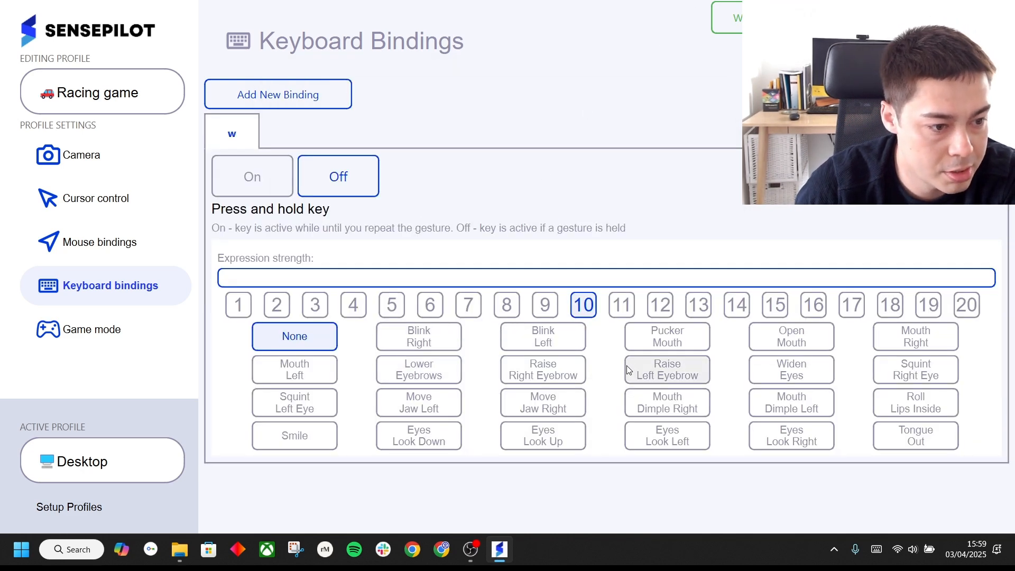
click(566, 364)
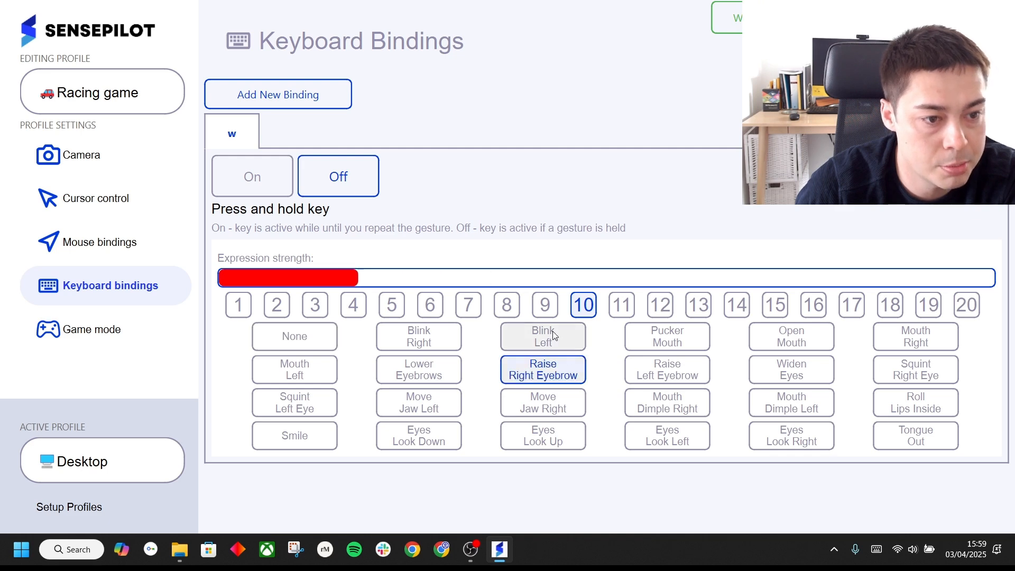
Add a keyboard binding for the s key and assign it the Lower Eyebrows gesture
click(329, 98)
key(s)
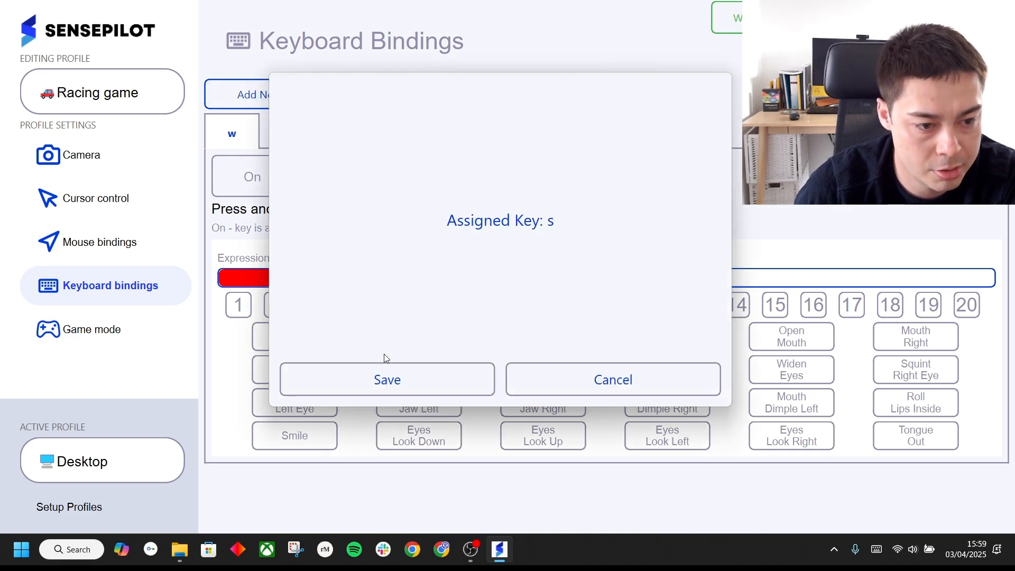
click(390, 378)
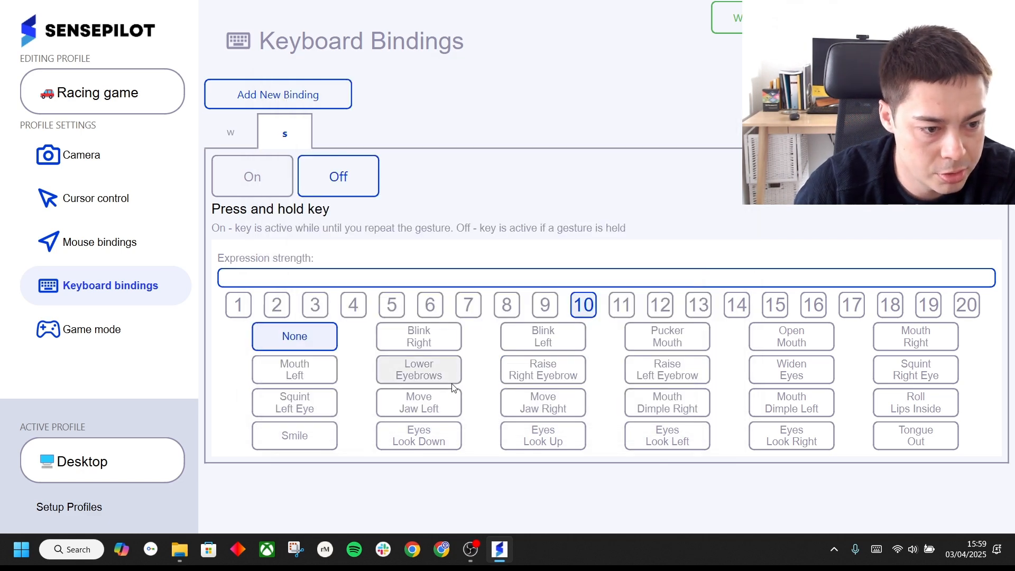
click(419, 370)
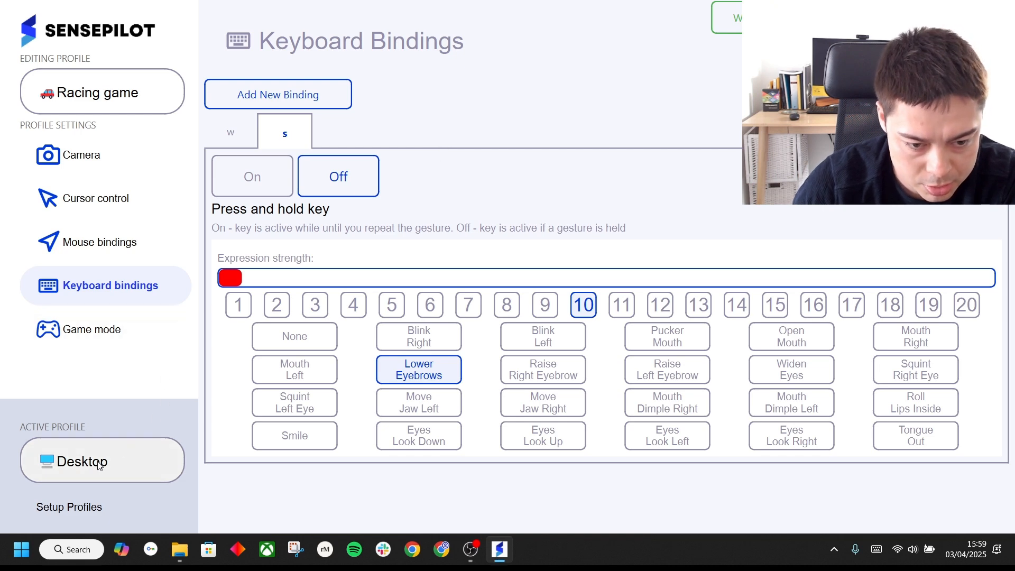
Set up profile switching from Desktop to Racing game, triggered by the Roll Lips Inside facial expression
click(105, 509)
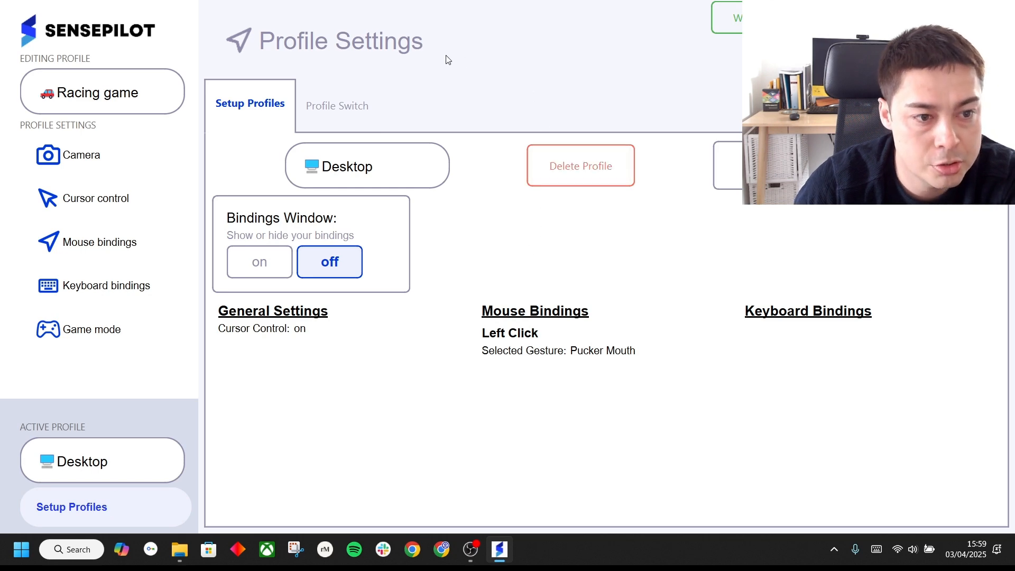
click(336, 105)
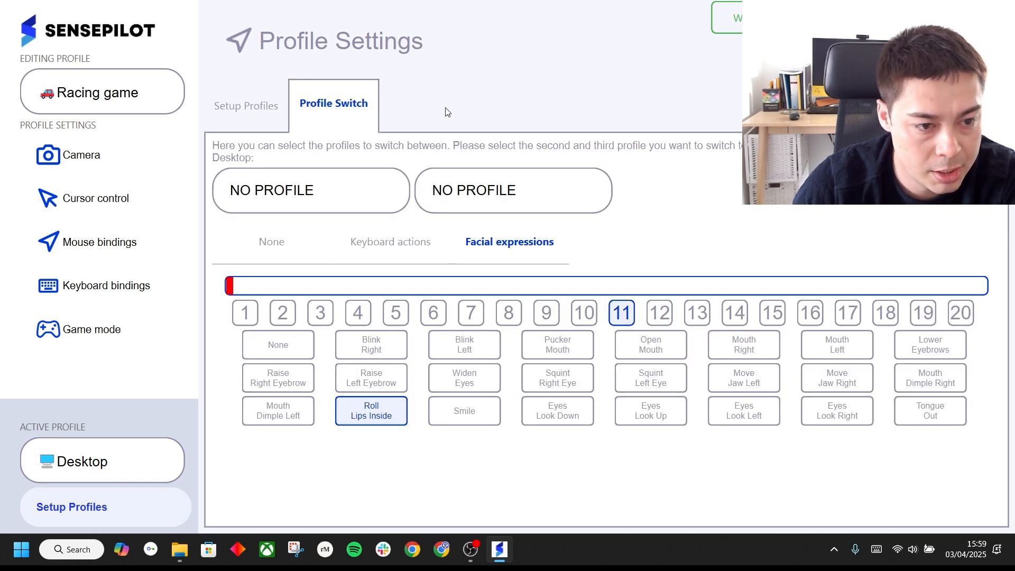
click(269, 243)
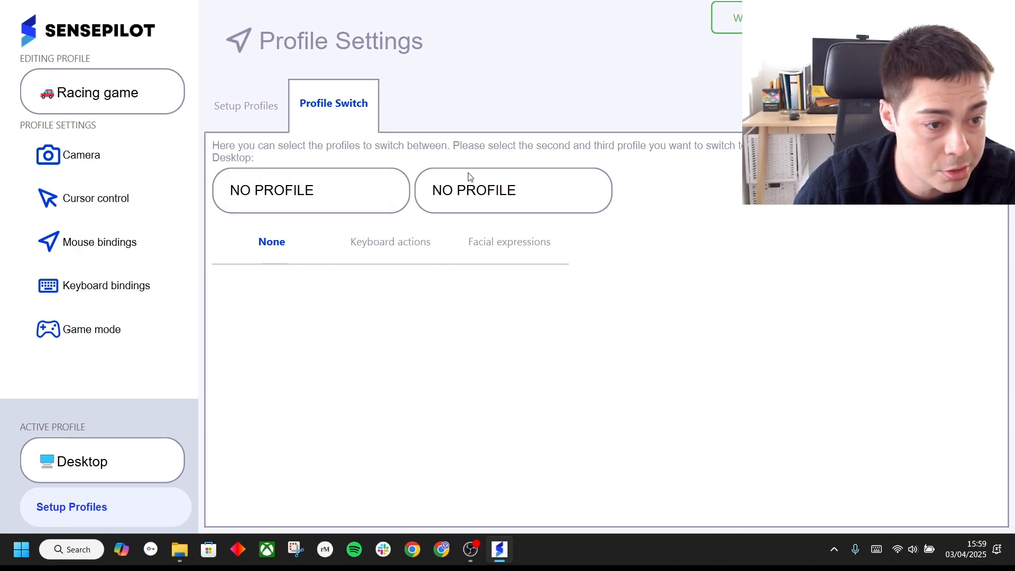
click(328, 193)
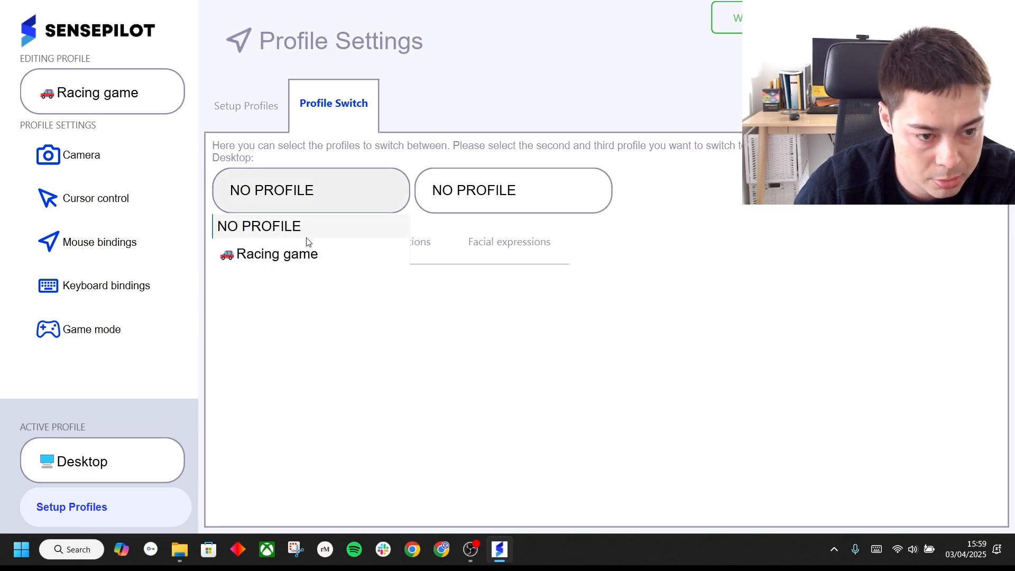
click(310, 253)
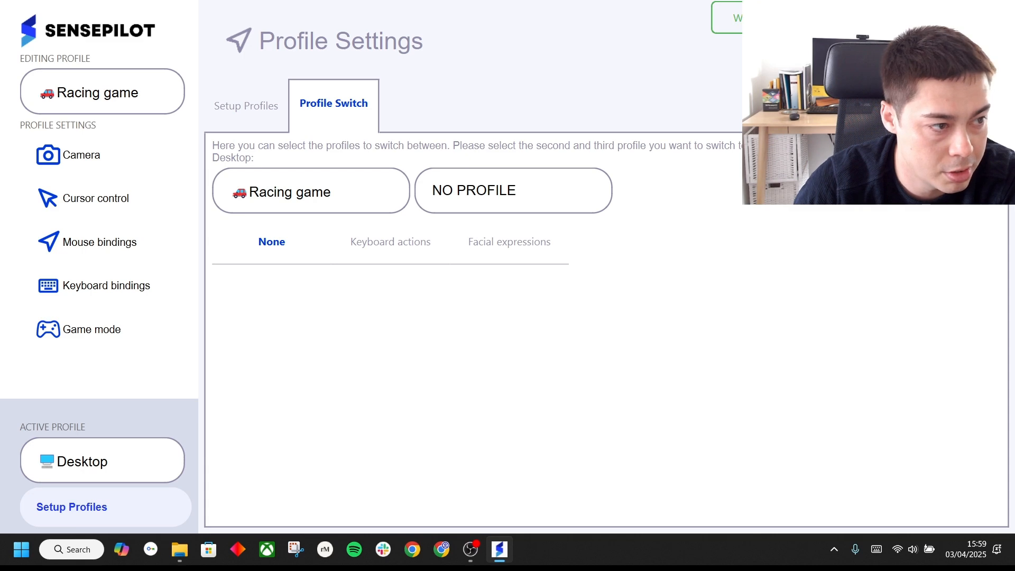
click(553, 247)
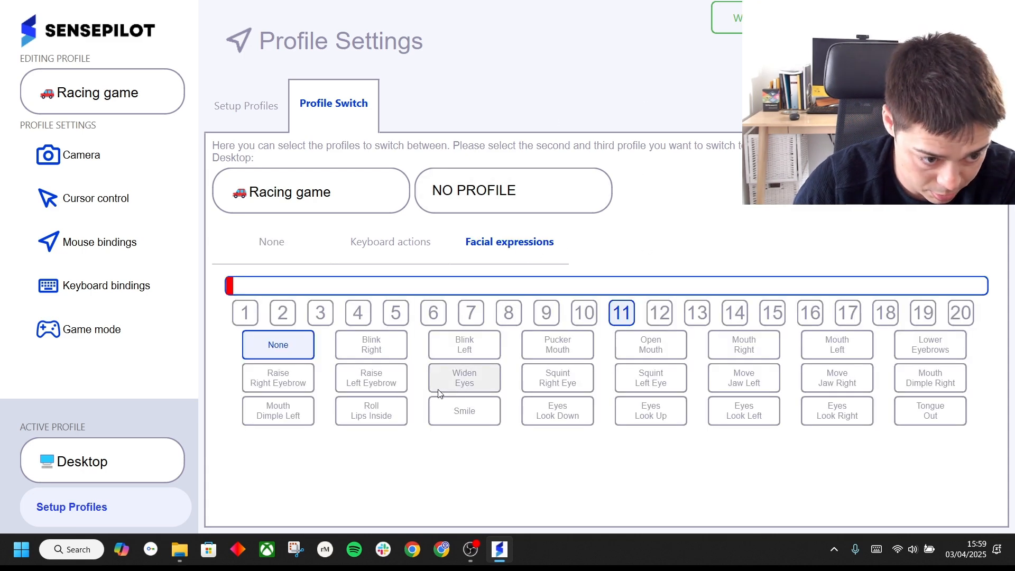
click(384, 424)
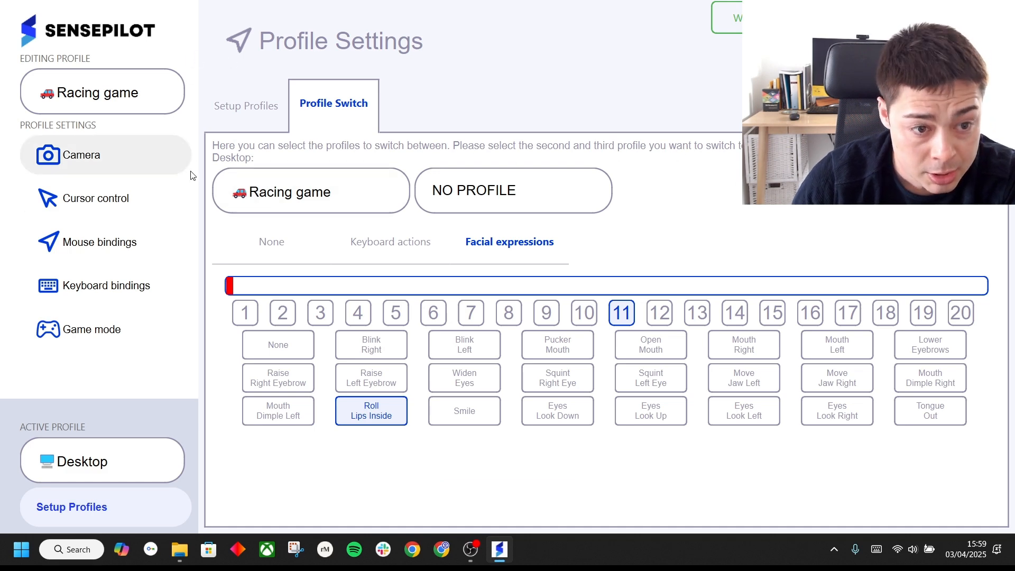
Turn on the bindings window in the profile setup and return to the camera settings
click(246, 119)
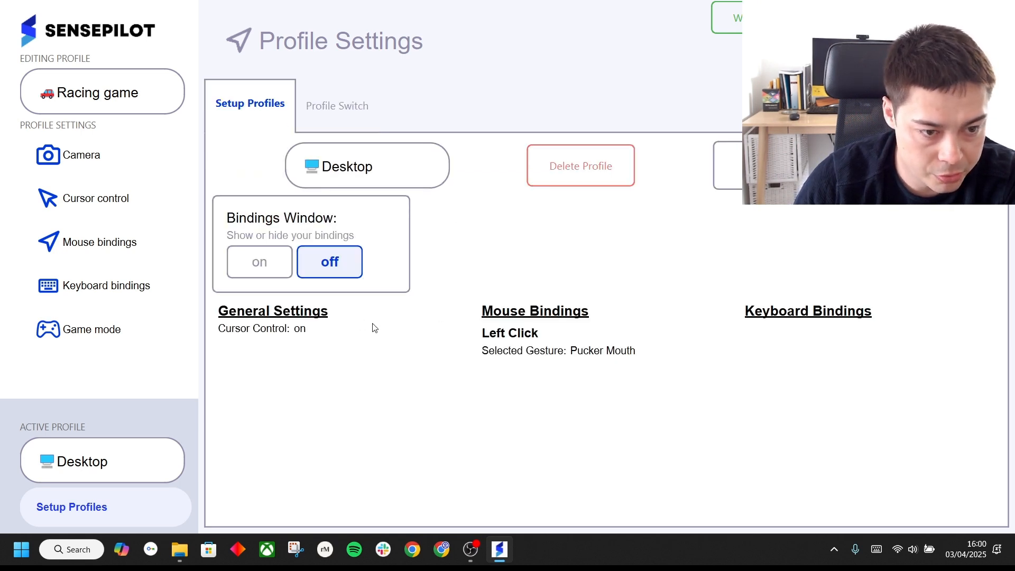
click(272, 277)
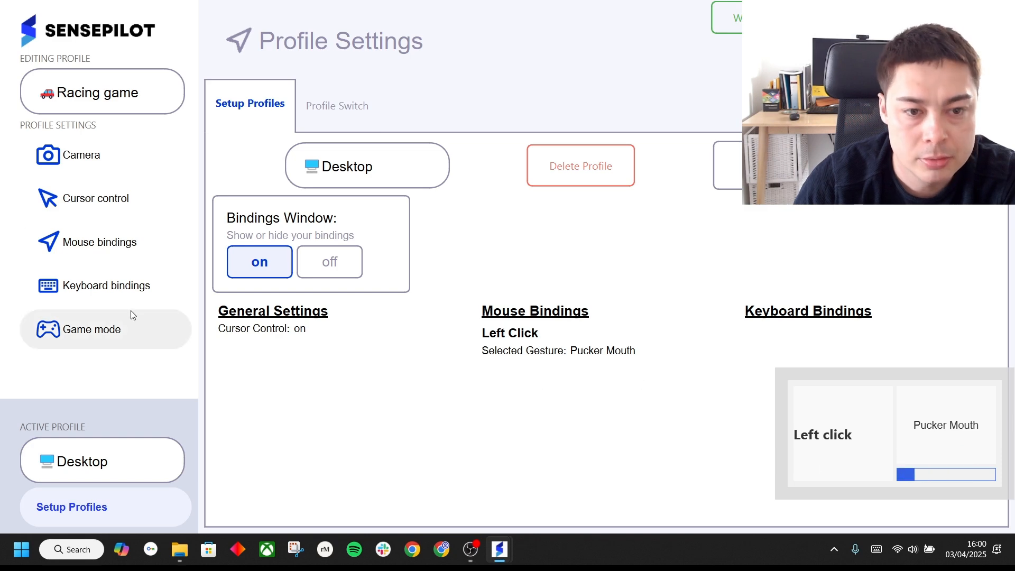
click(102, 153)
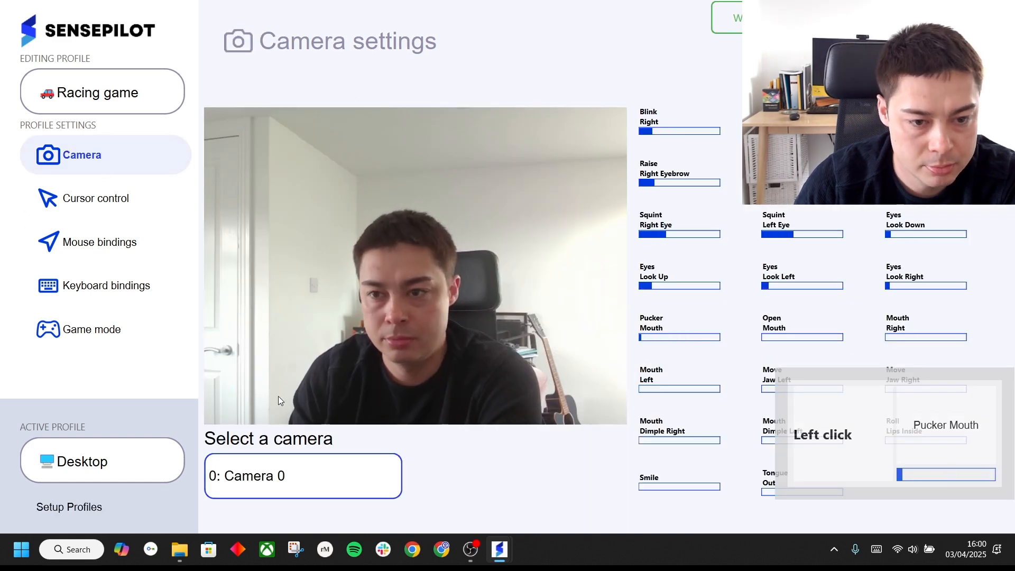
Turn on game mode for the Racing game profile and widen the horizontal cursor movement range at both ends
click(106, 331)
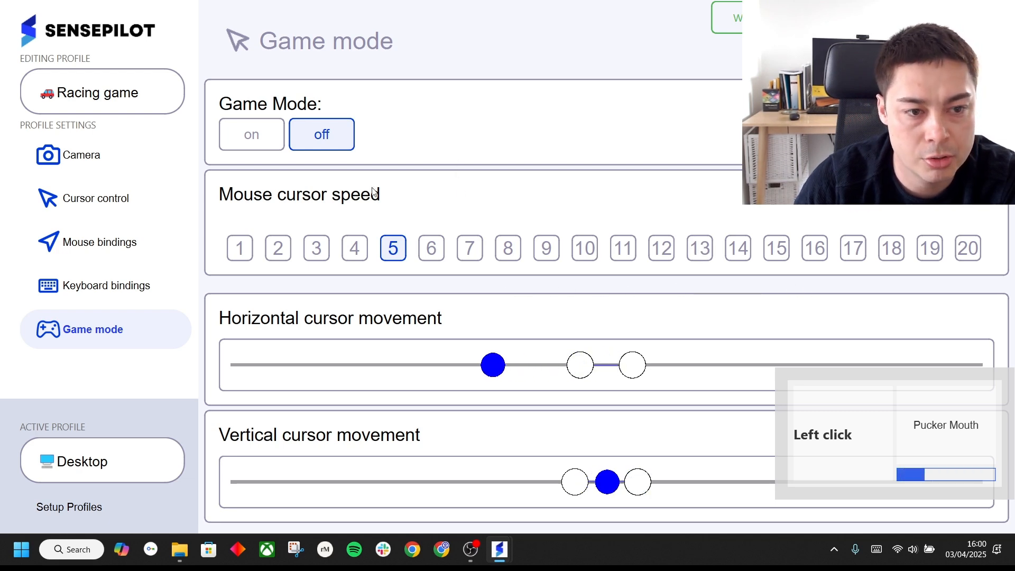
click(256, 125)
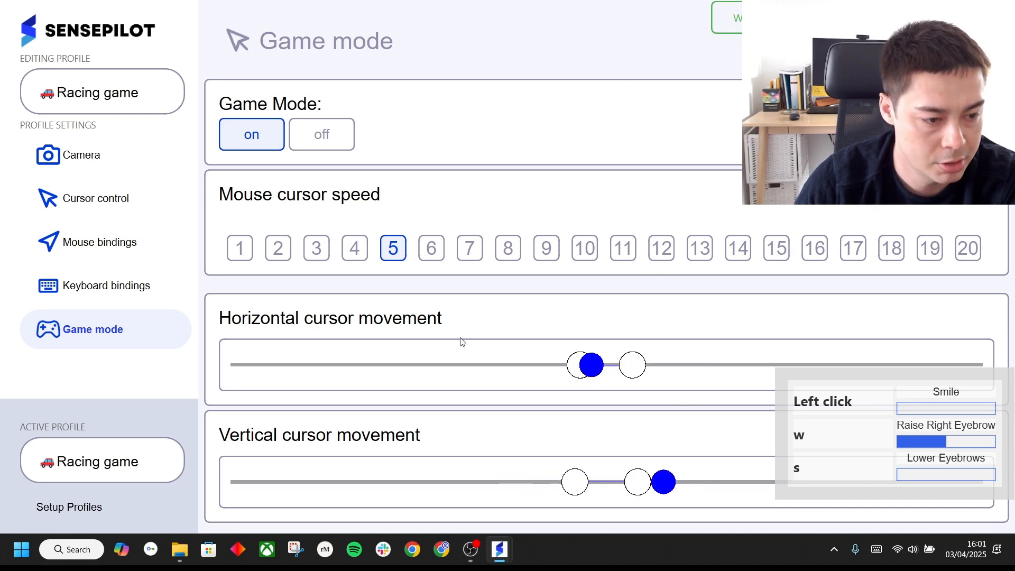
click(460, 381)
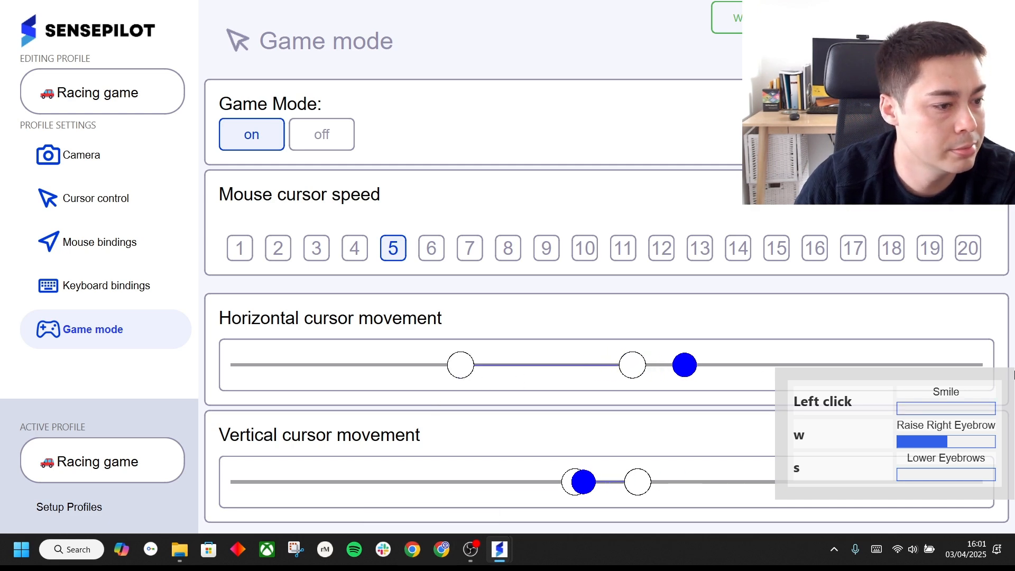
click(870, 369)
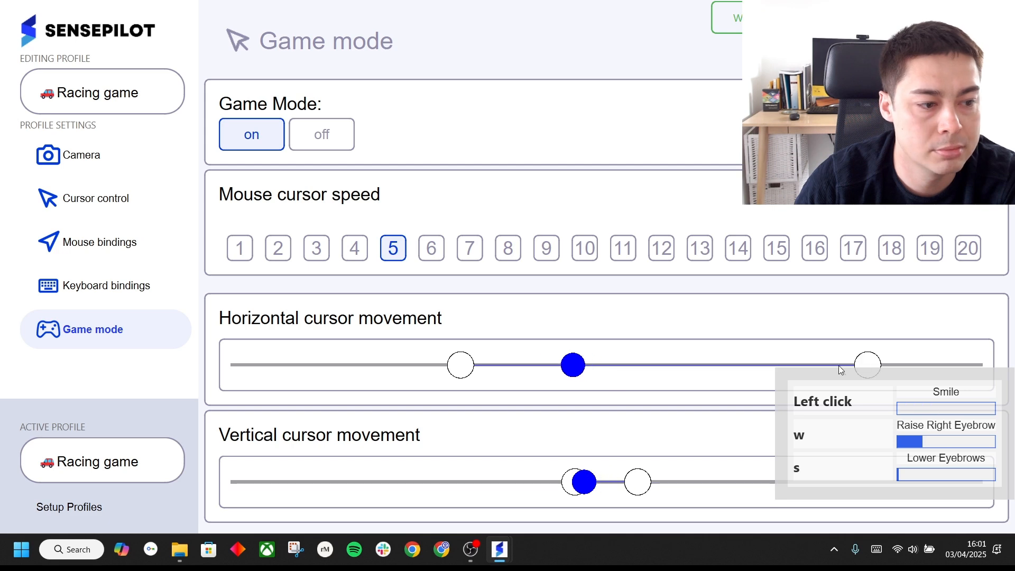